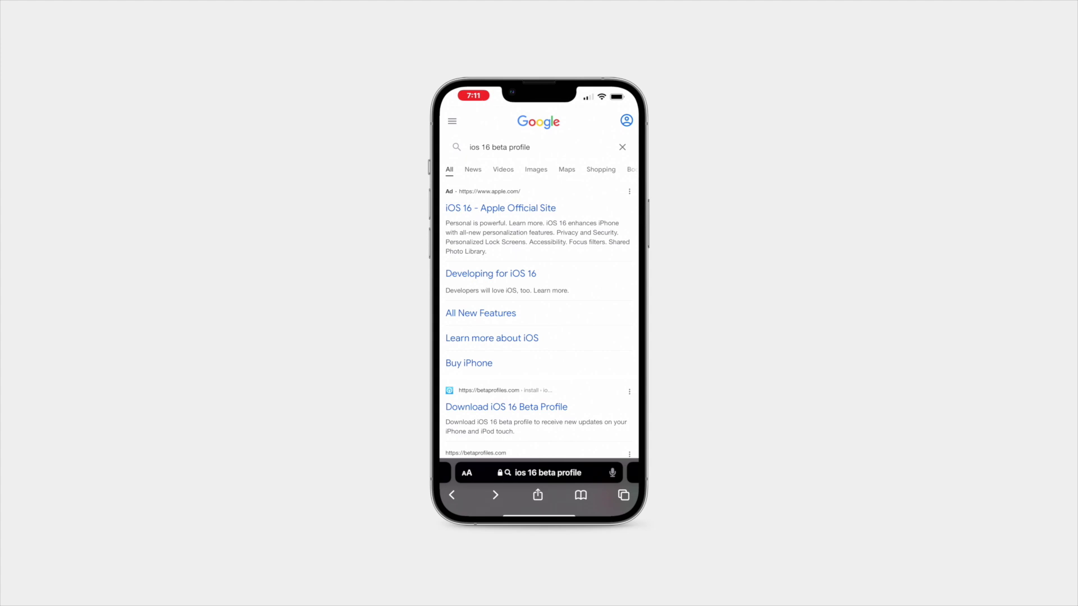
Start the iOS 16 beta profile install on betaprofiles.com, accepting the beta warning
scroll(538, 309, down, 5)
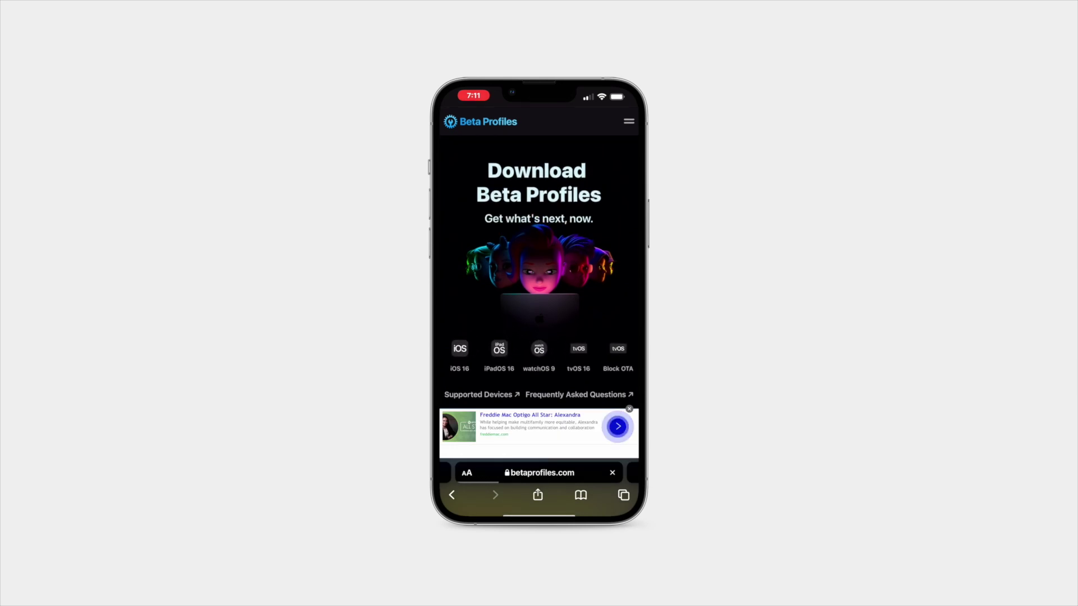
scroll(617, 427, down, 5)
scroll(539, 309, down, 5)
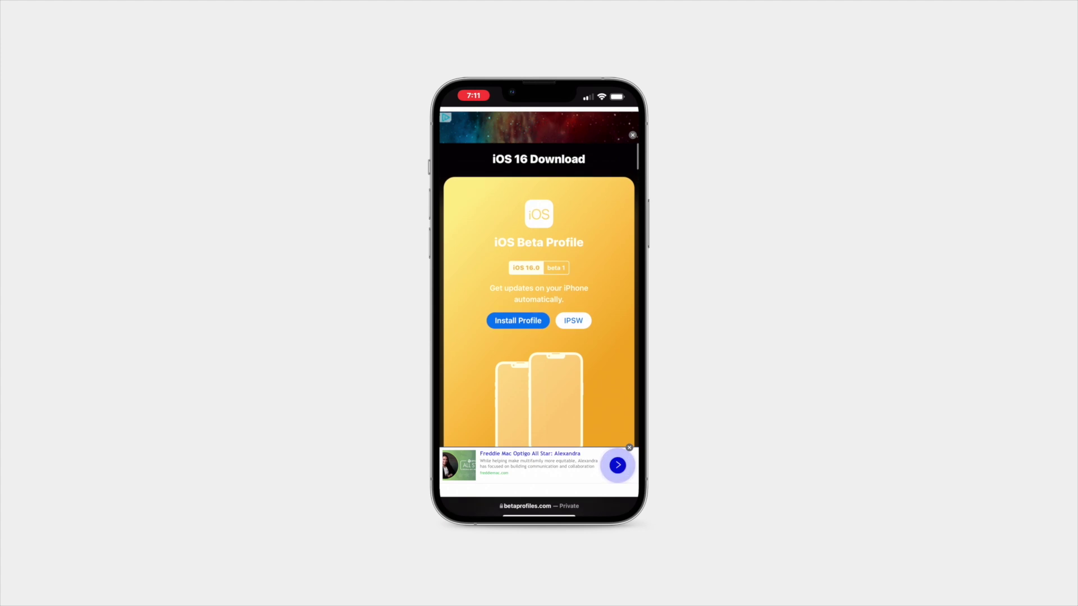
click(518, 321)
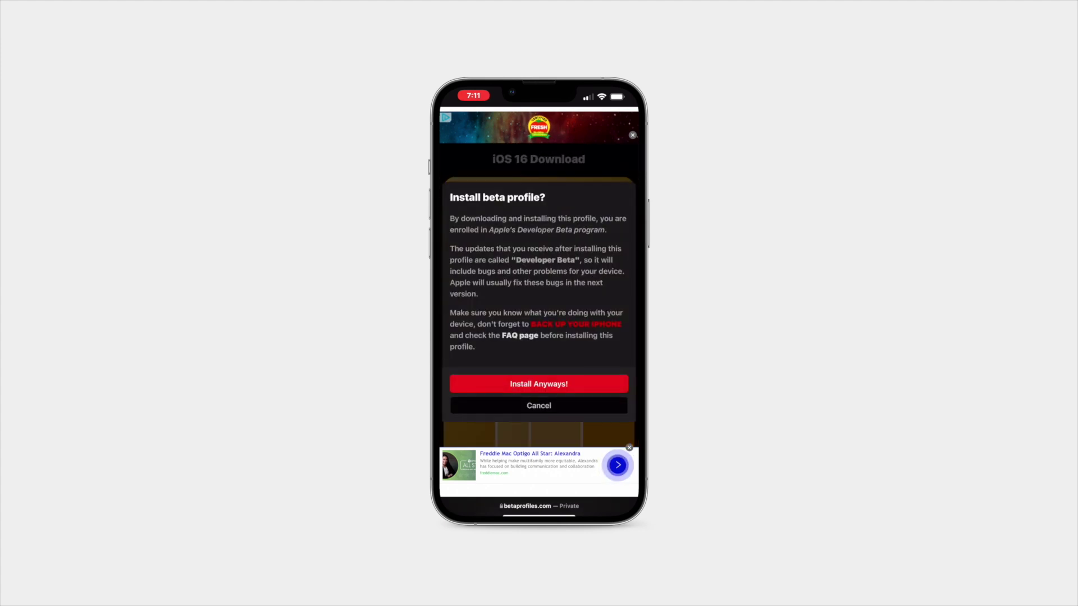
click(539, 384)
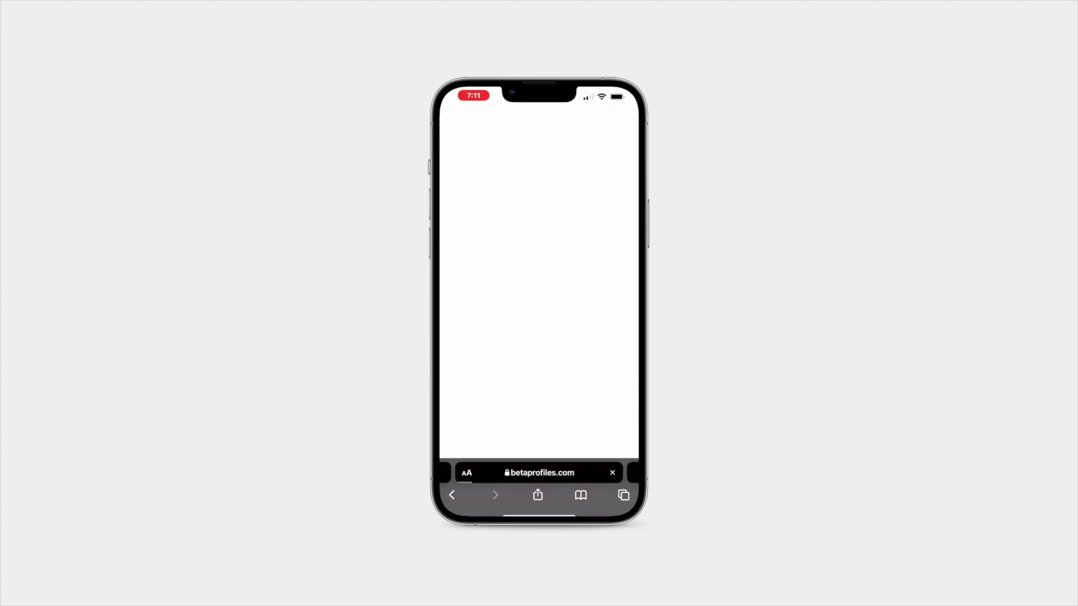
Allow the profile download, install the iOS 16 Beta Software Profile, and restart the iPhone
click(609, 302)
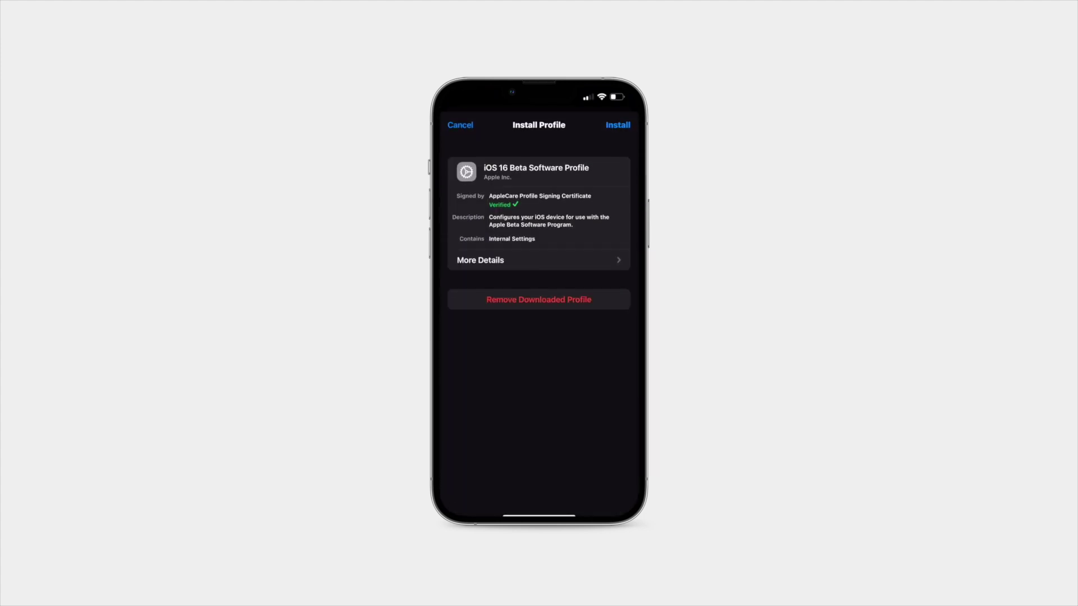
click(618, 124)
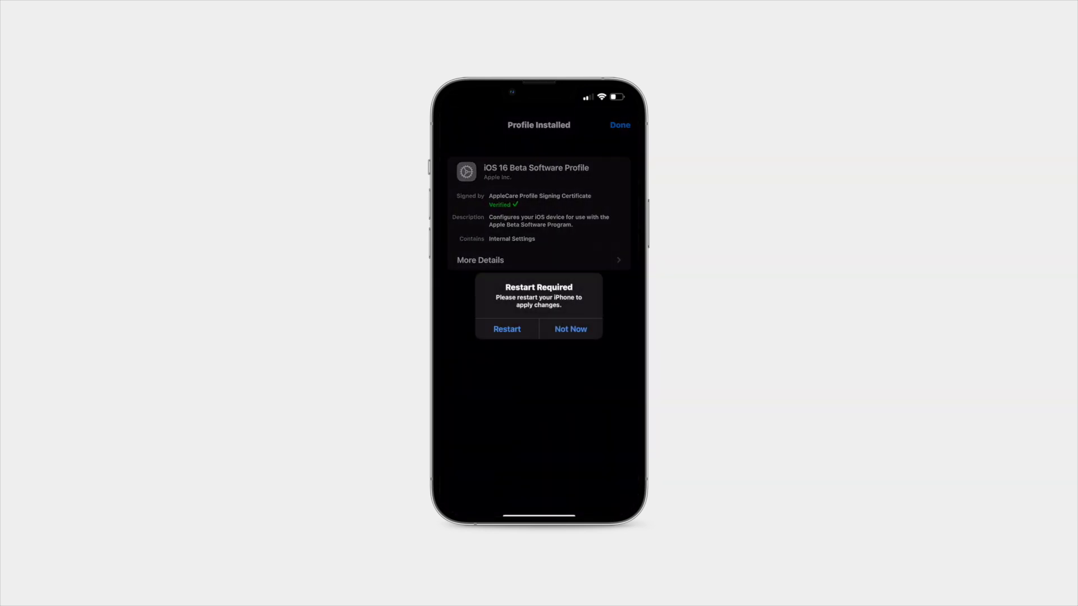
click(507, 328)
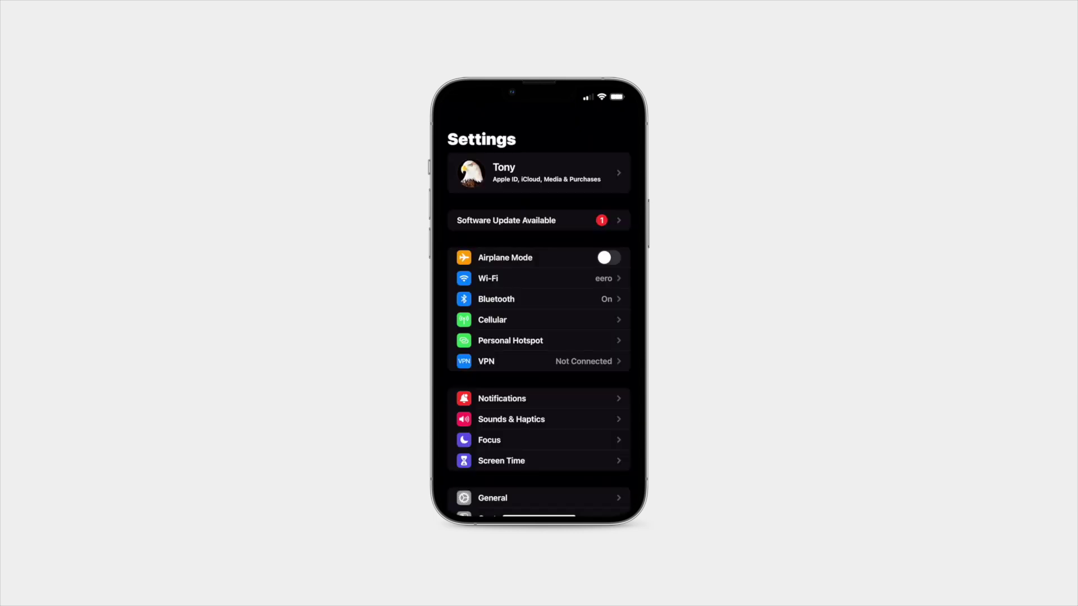
Via General > Software Update, Download and Install the iOS 16 Developer Beta (5.32 GB)
scroll(539, 337, down, 2)
click(505, 385)
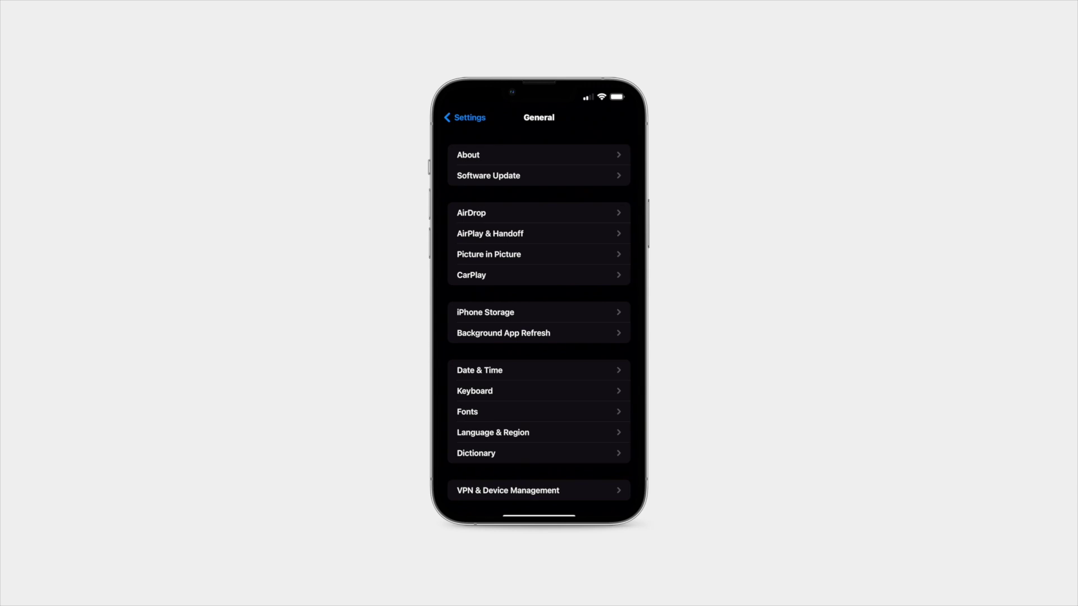
click(488, 175)
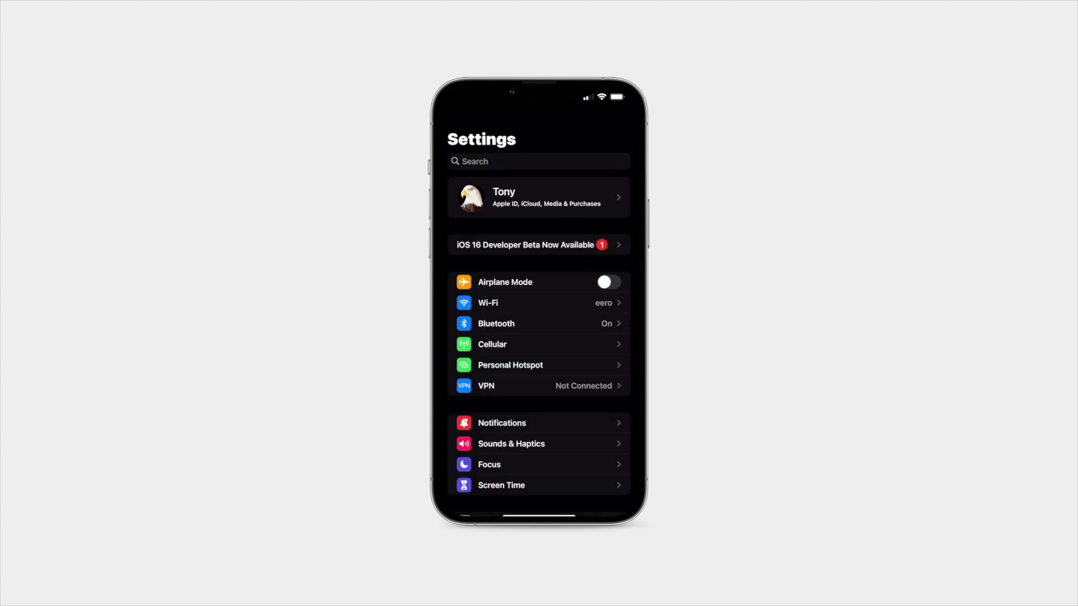
click(525, 244)
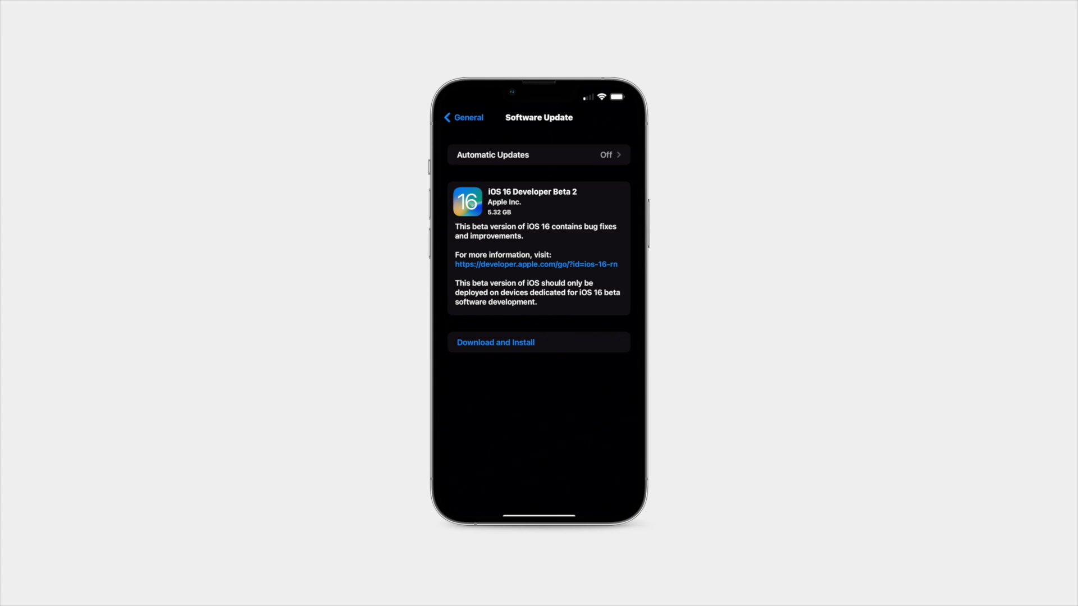
click(495, 343)
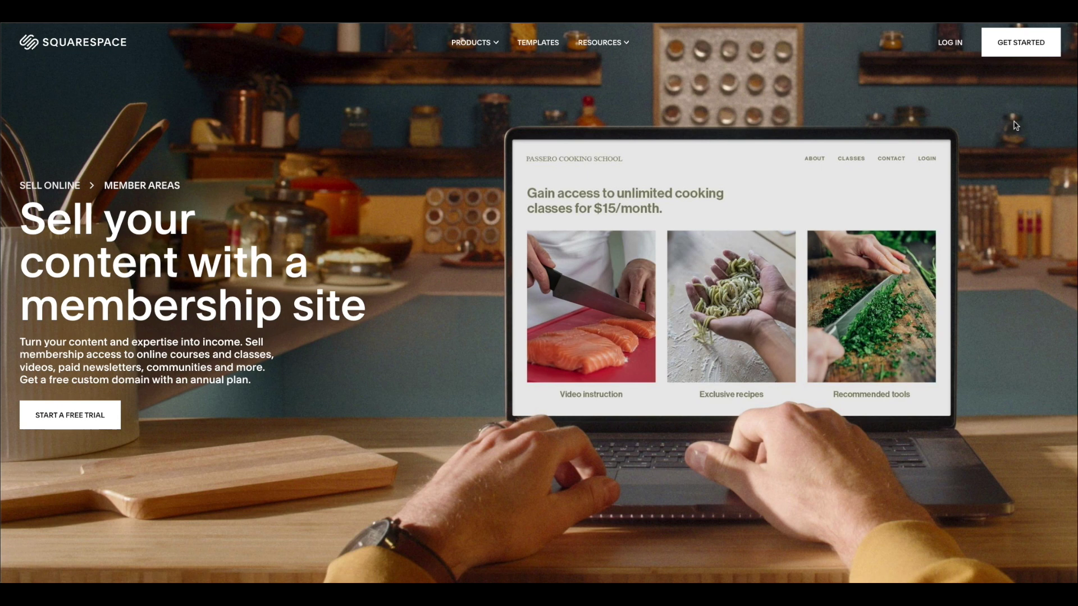
Scroll down through the Squarespace Member Areas page content
scroll(1016, 125, down, 5)
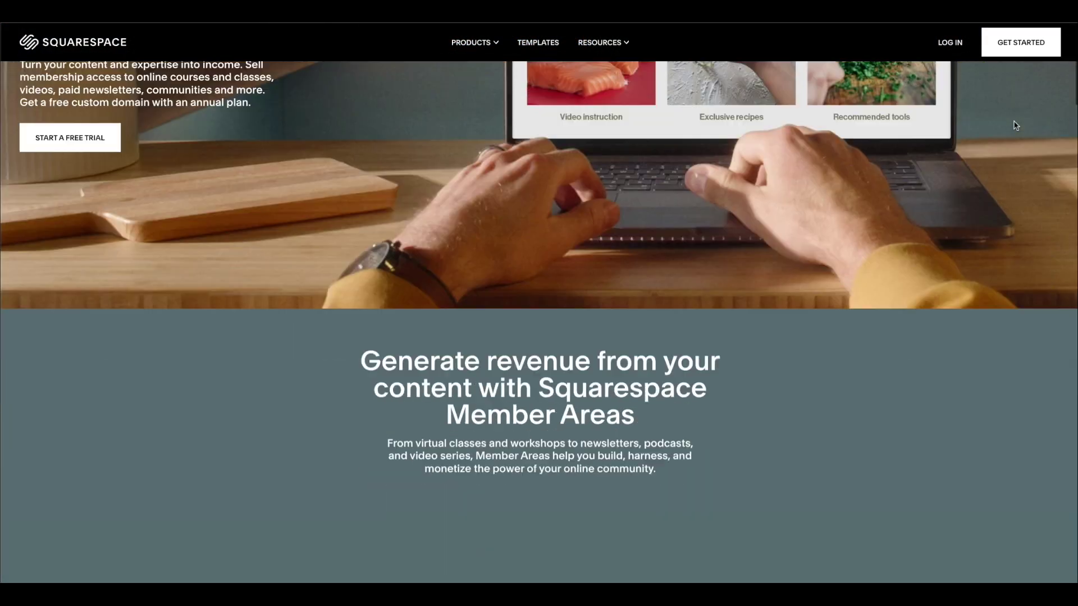
scroll(1017, 125, down, 3)
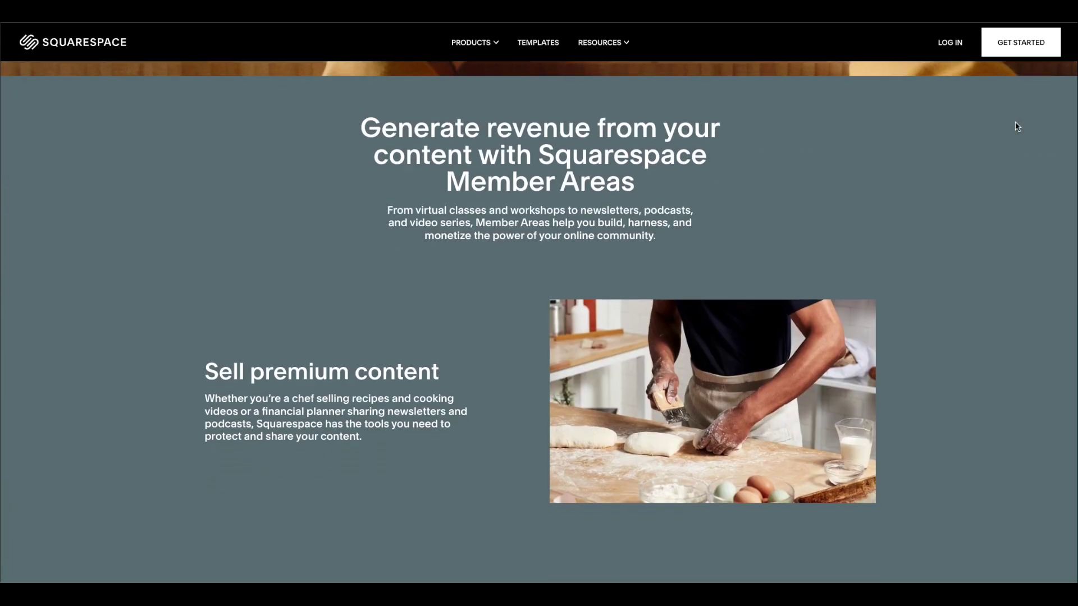
scroll(1016, 126, down, 3)
scroll(1015, 122, down, 8)
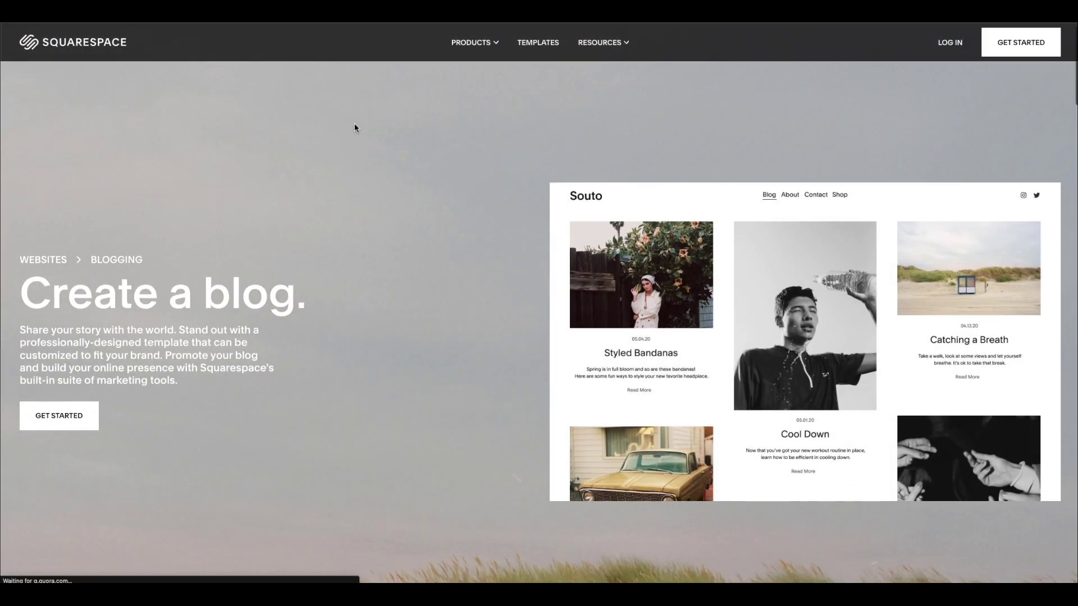
Scroll through the Squarespace blog page and the Unfold toolkit page
scroll(355, 125, down, 10)
scroll(355, 135, down, 10)
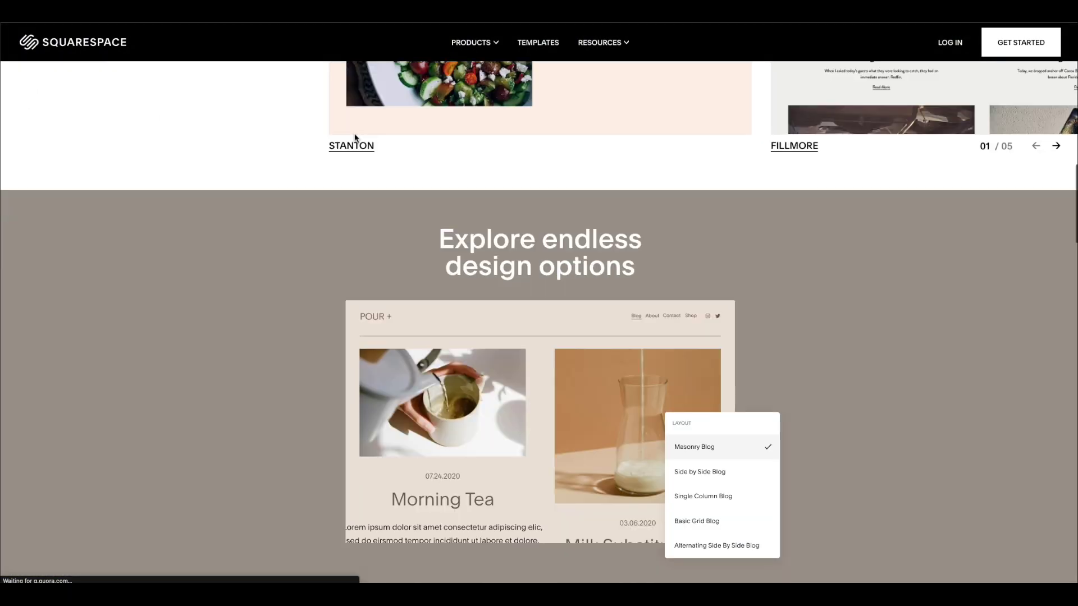
scroll(340, 143, down, 14)
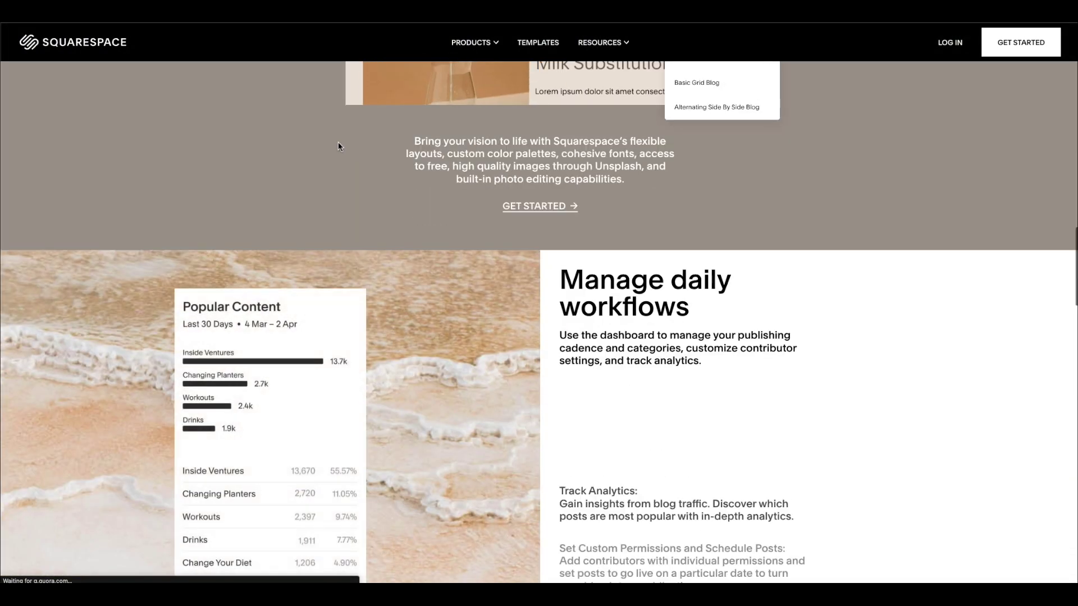
scroll(338, 145, down, 10)
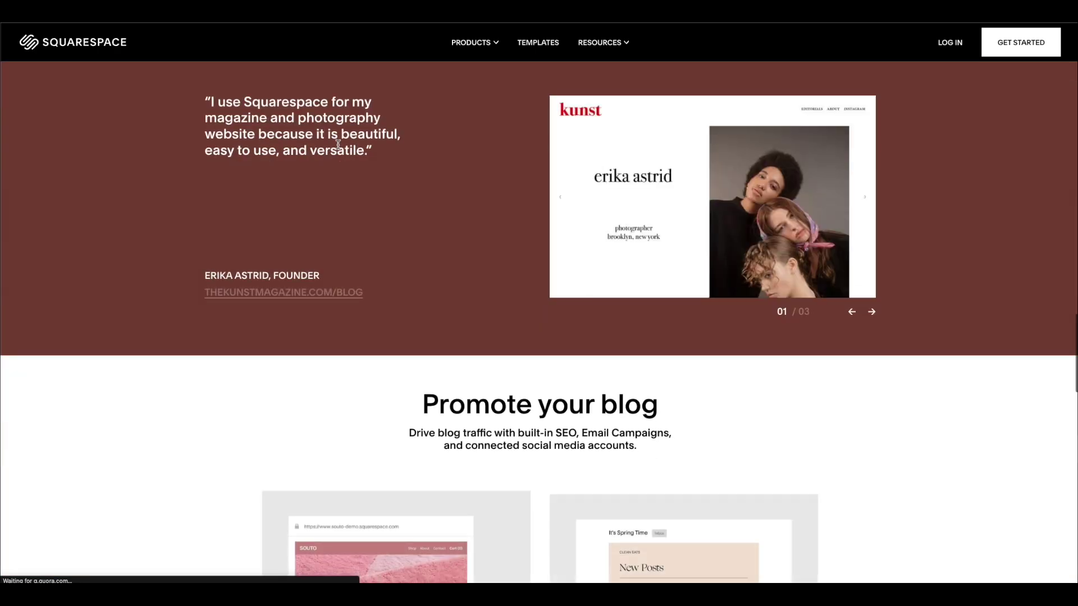
scroll(338, 148, down, 4)
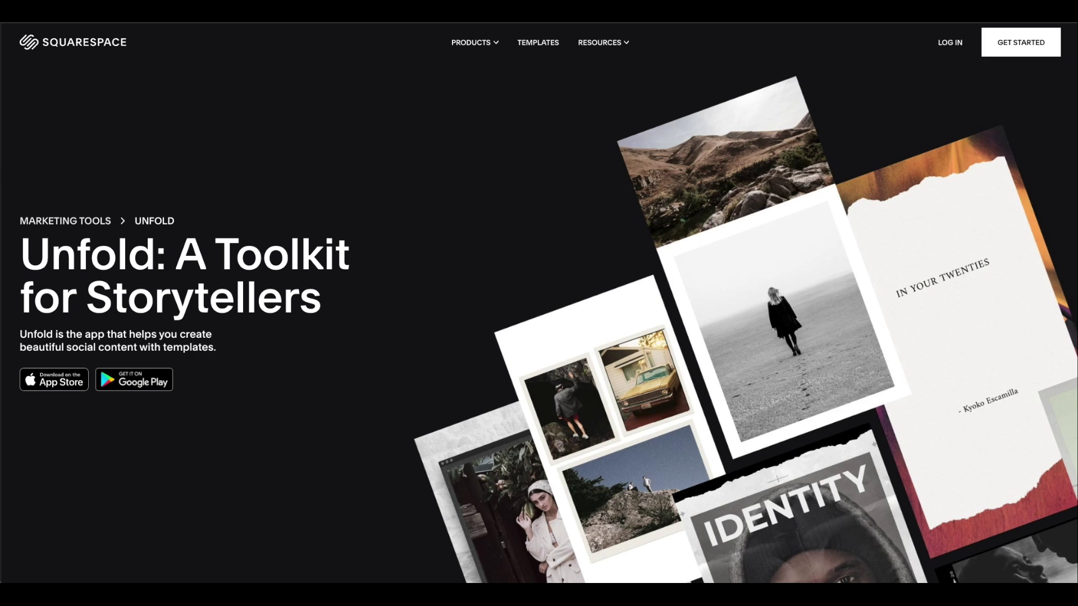
scroll(981, 149, down, 8)
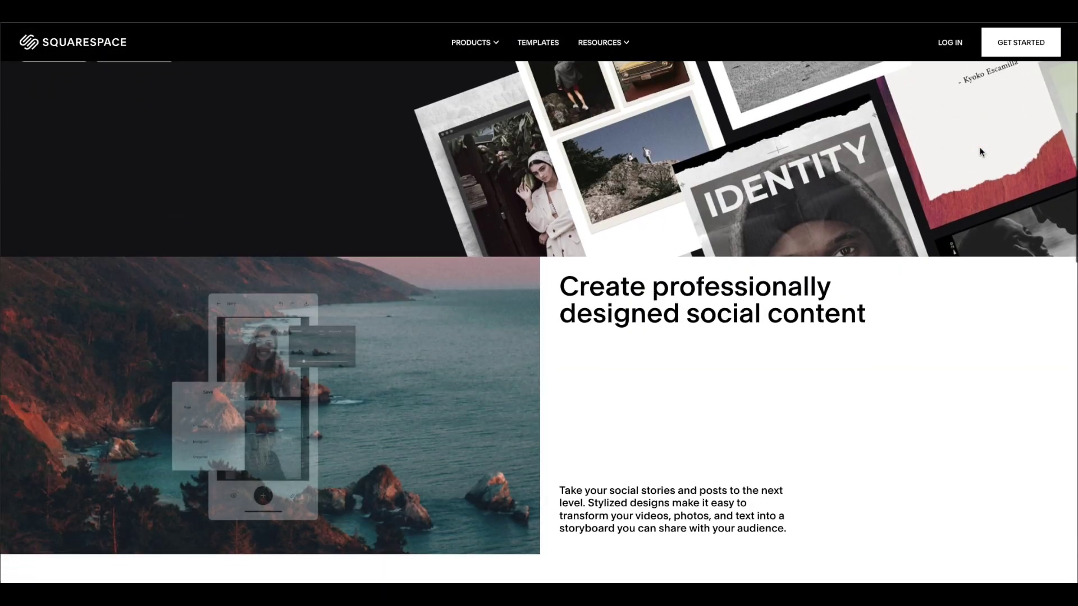
scroll(980, 151, down, 6)
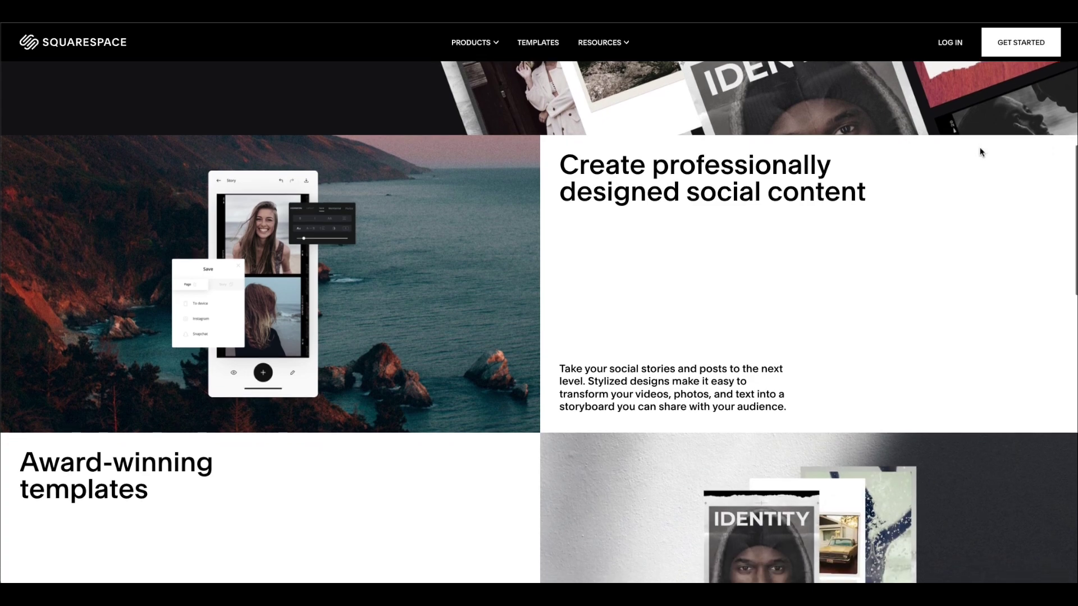
scroll(980, 151, down, 6)
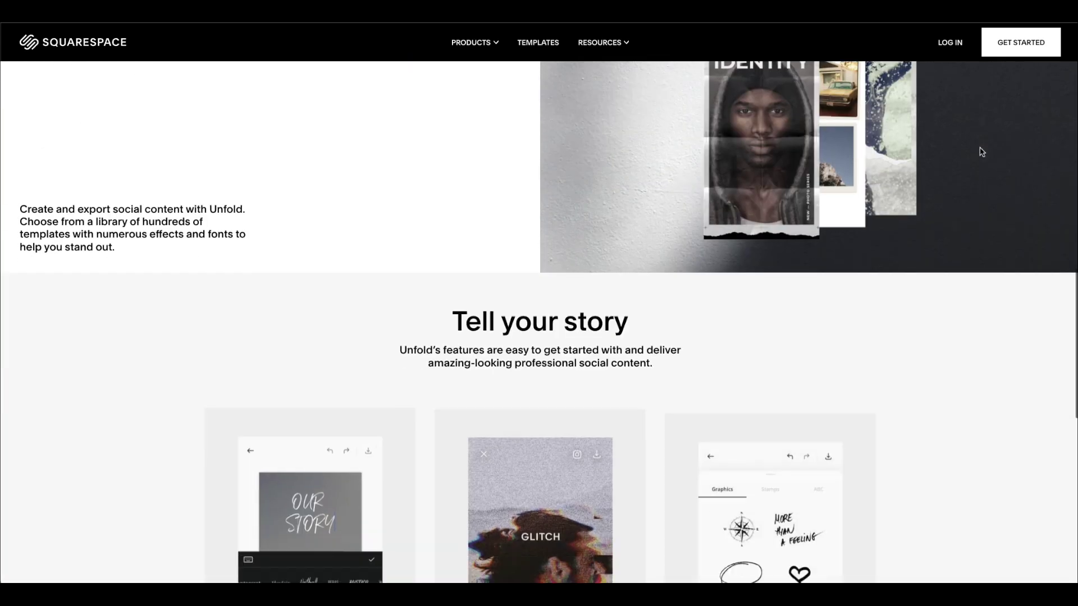
scroll(979, 147, down, 8)
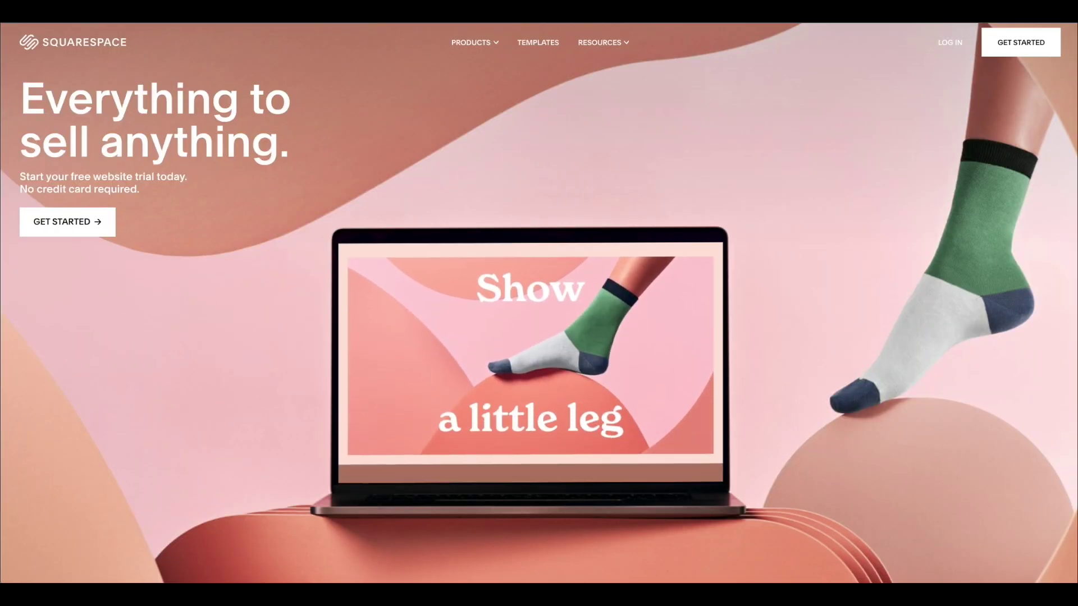
Scroll the homepage down to the templates section showing the Alta Loma online store preview
scroll(870, 197, down, 4)
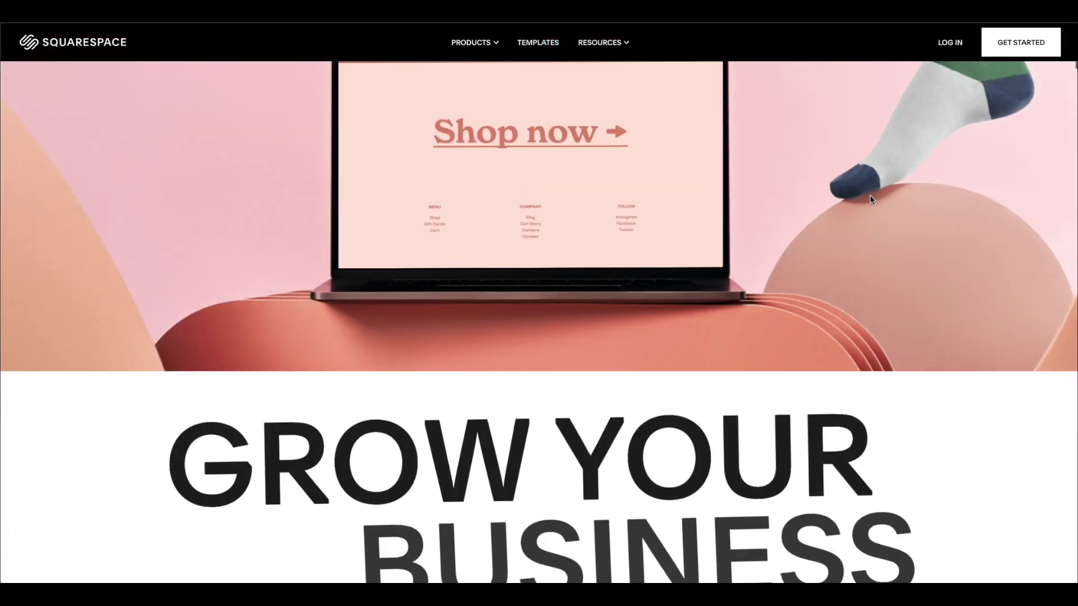
scroll(870, 200, down, 8)
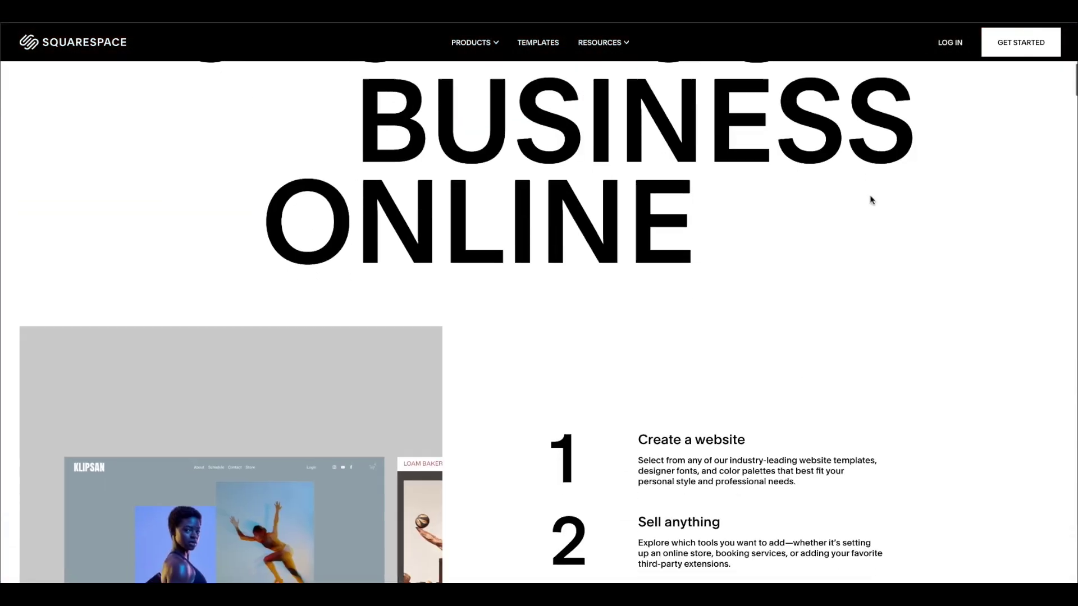
scroll(871, 200, down, 5)
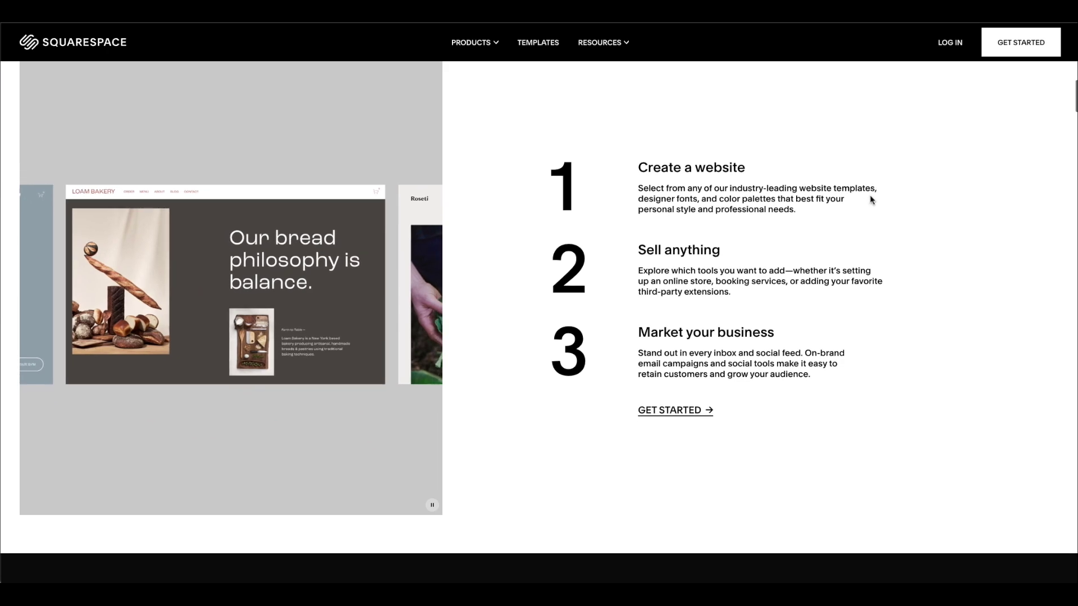
scroll(871, 200, down, 10)
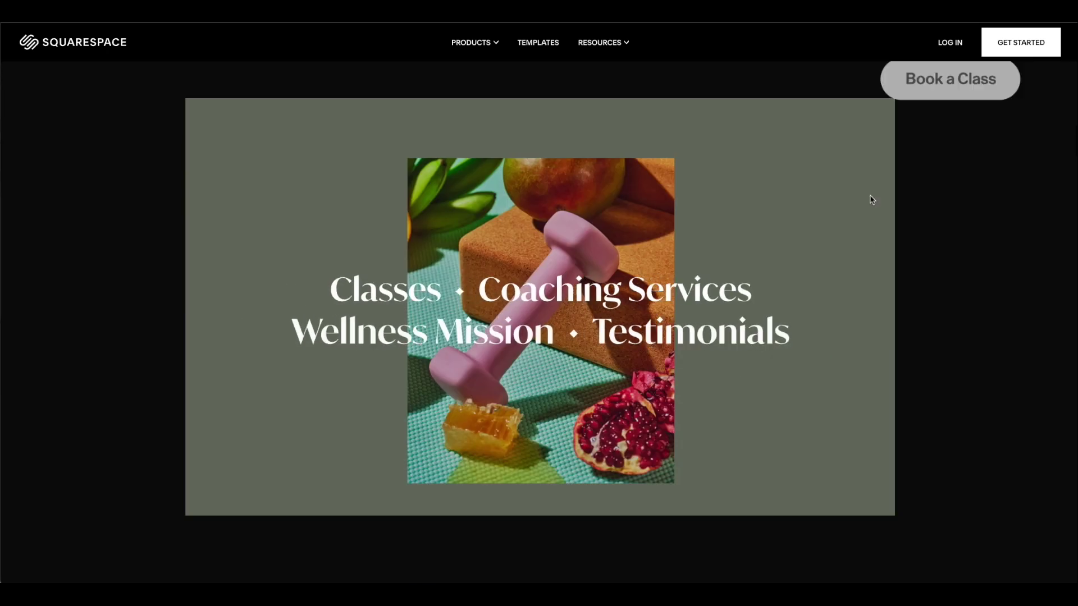
scroll(871, 200, down, 2)
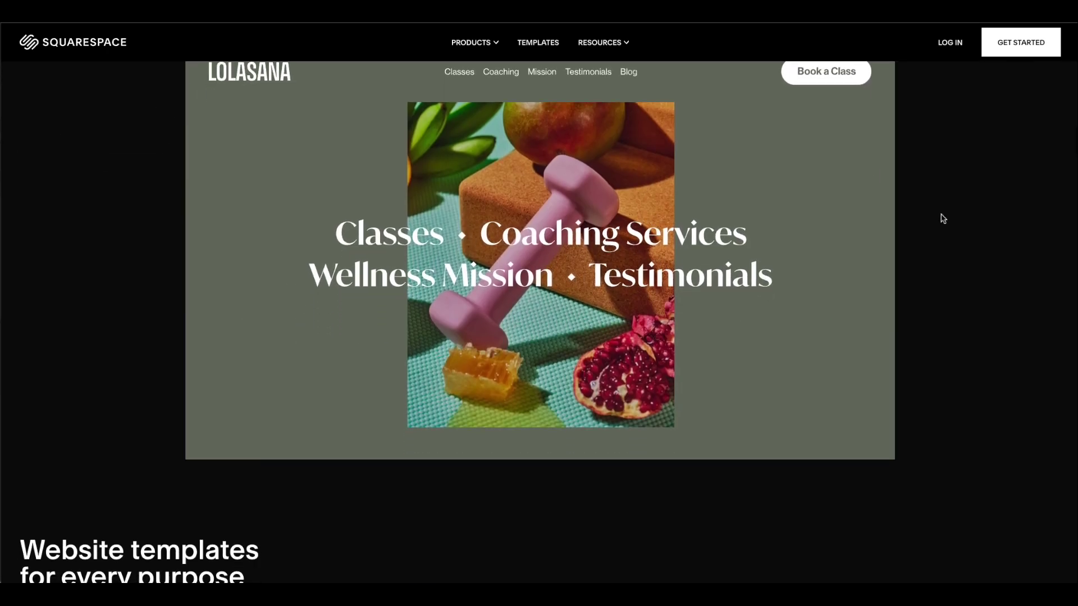
scroll(943, 219, down, 7)
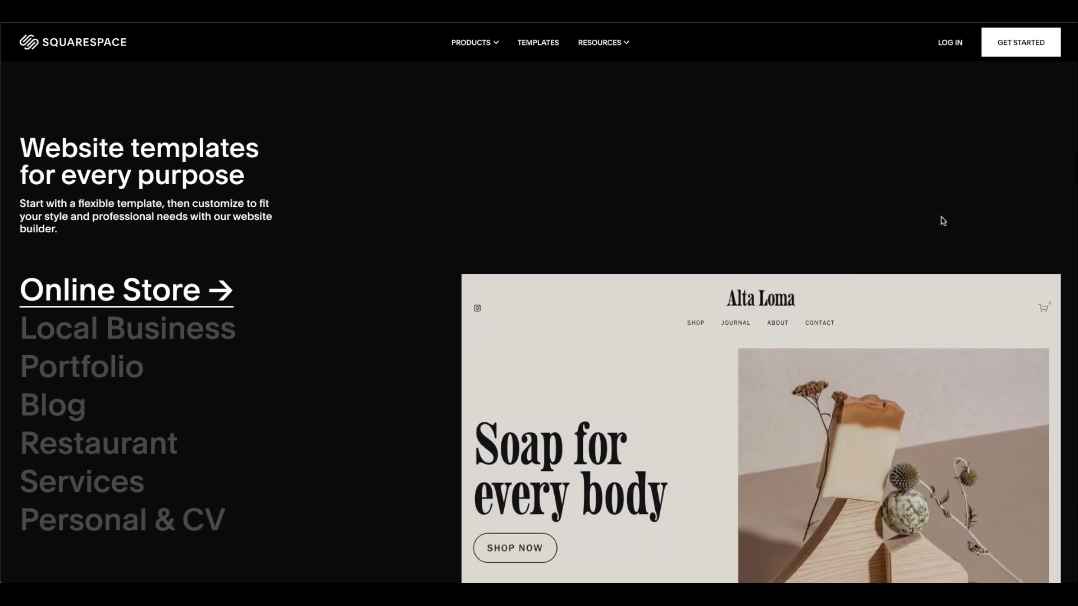